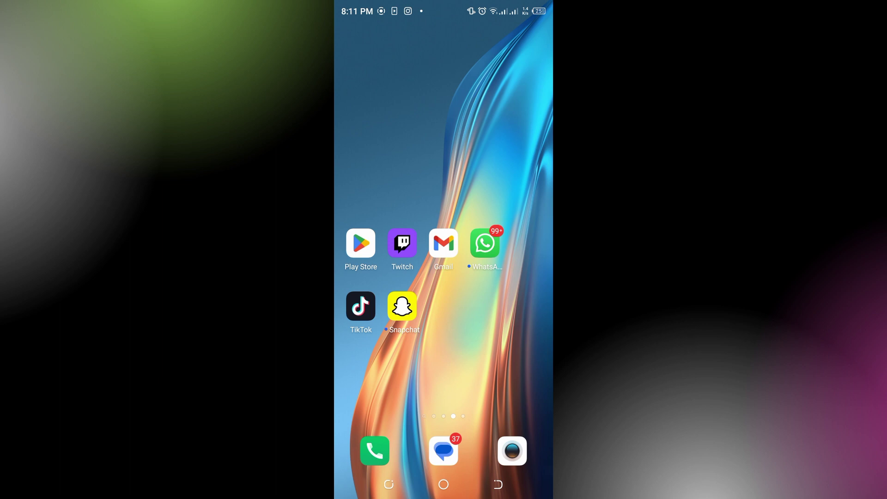
Step: Clear all recently used apps from the recent-apps switcher
{"action": "left_click", "coordinate": [388, 484]}
{"action": "left_click_drag", "start_coordinate": [389, 249], "coordinate": [499, 250]}
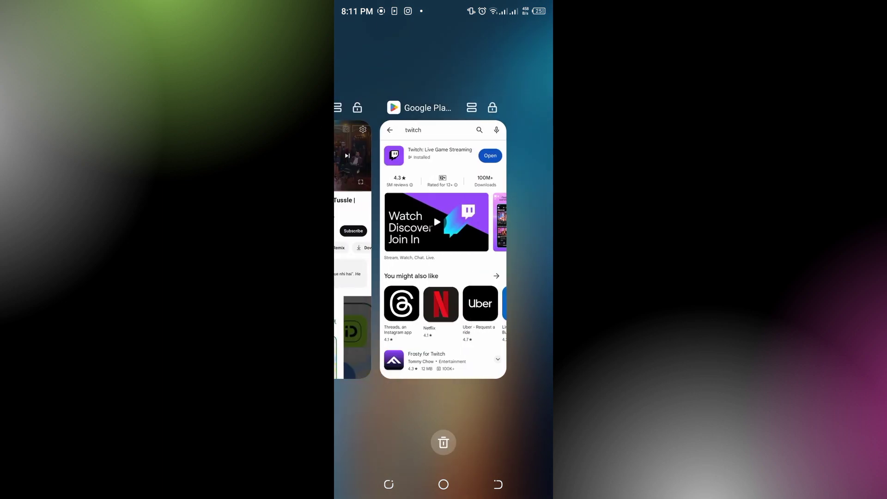
{"action": "left_click", "coordinate": [443, 442]}
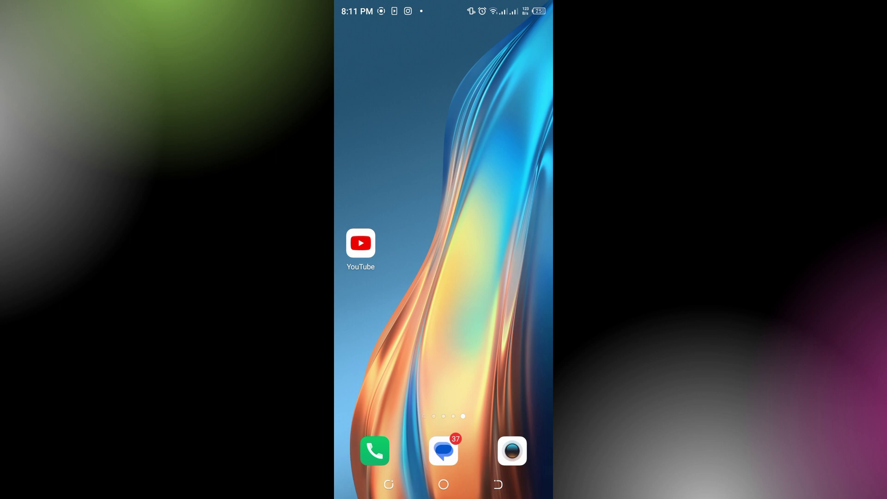
Step: Launch Play Store from its home page and open the Twitch: Live Game Streaming page
{"action": "left_click_drag", "start_coordinate": [388, 291], "coordinate": [513, 291]}
{"action": "left_click", "coordinate": [360, 243]}
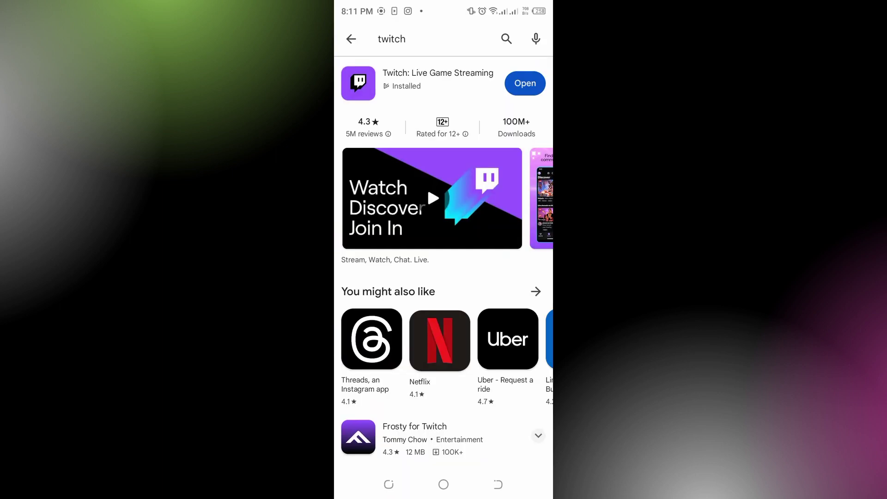
{"action": "left_click", "coordinate": [439, 79]}
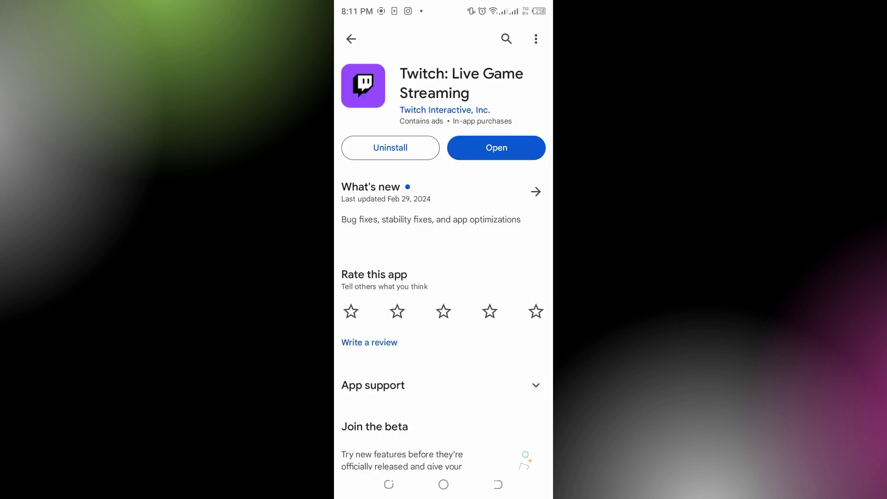